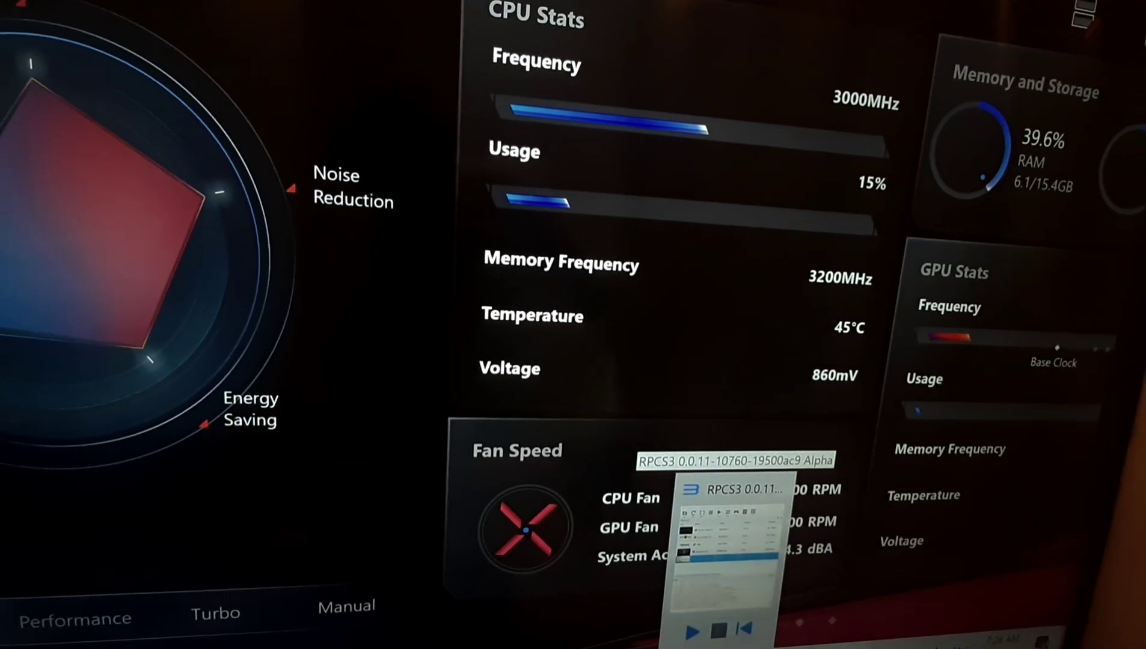
Step: Bring RPCS3 to the front and select Dante's Inferno in its five-title game list
click(756, 559)
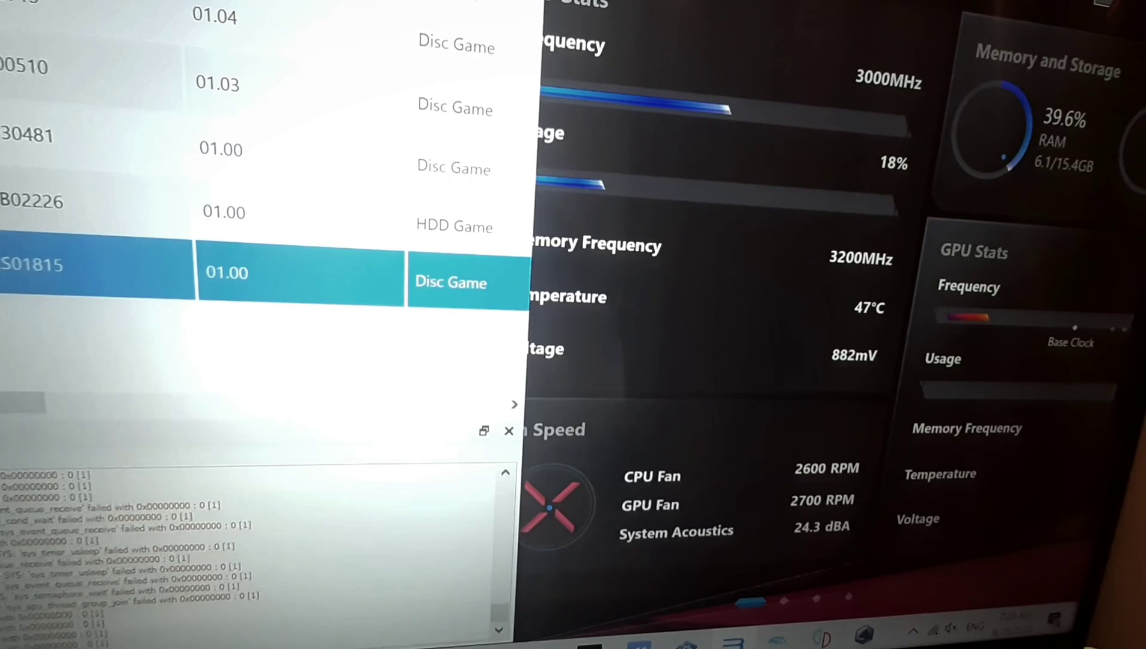
click(90, 13)
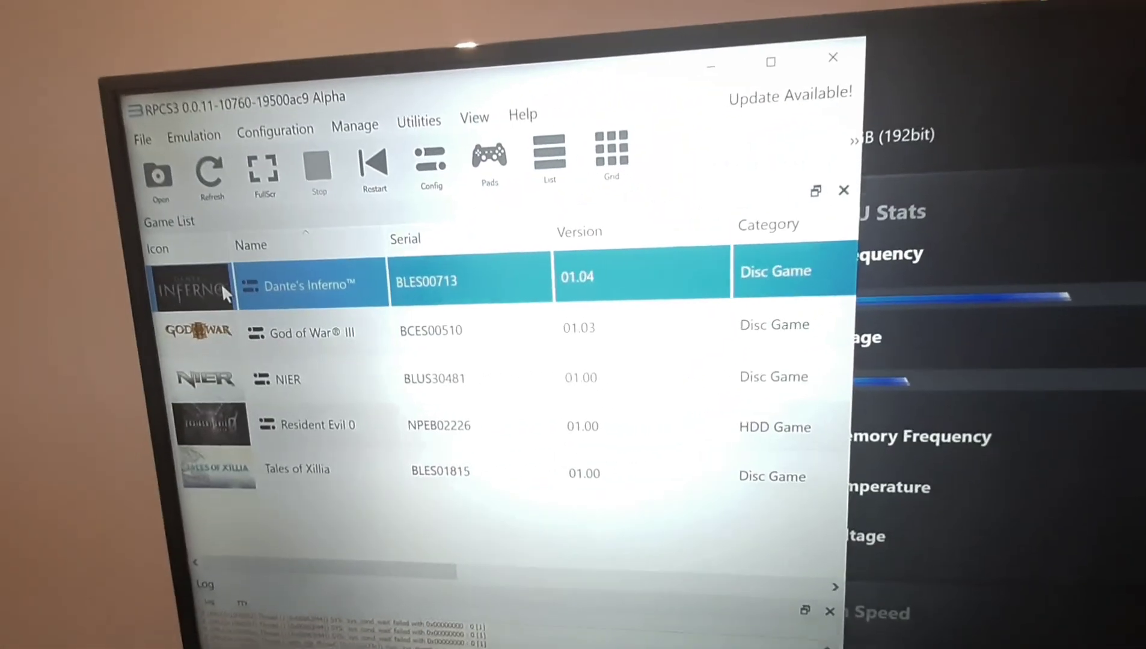